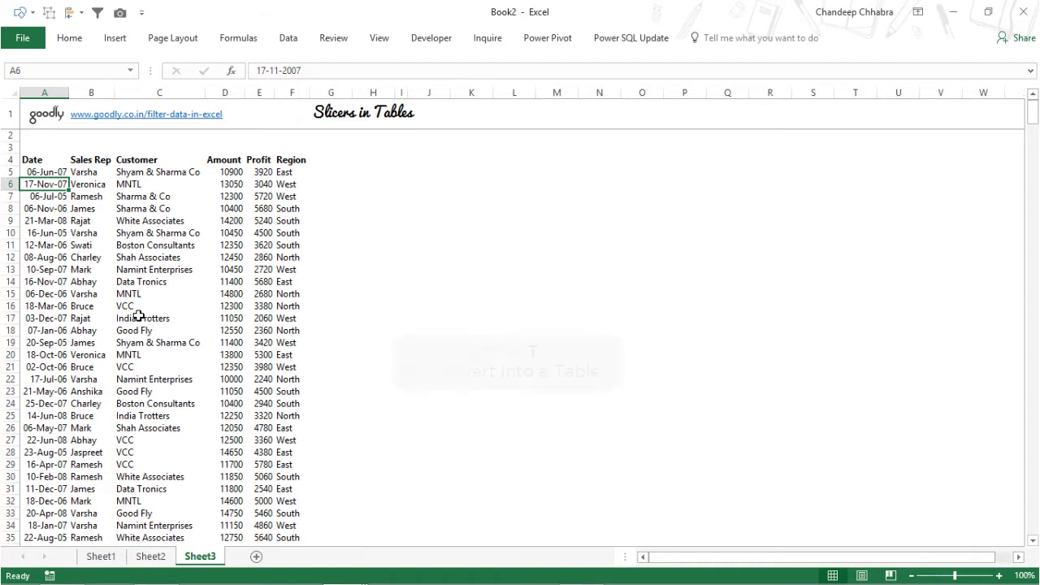
- Convert the sales data range A4:F594 on Sheet3 into a table with headers
key("ctrl+t")
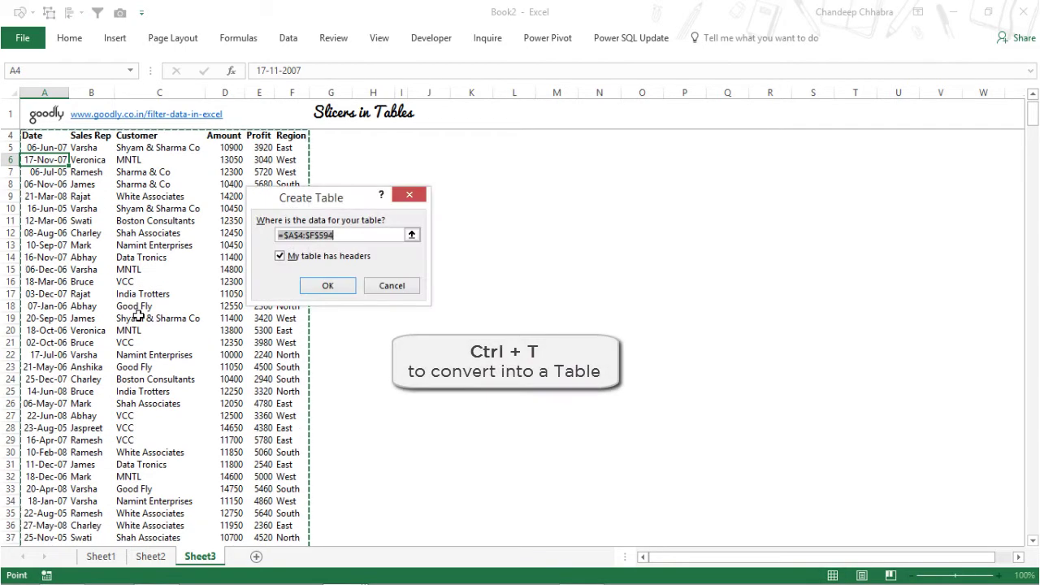
key("Return")
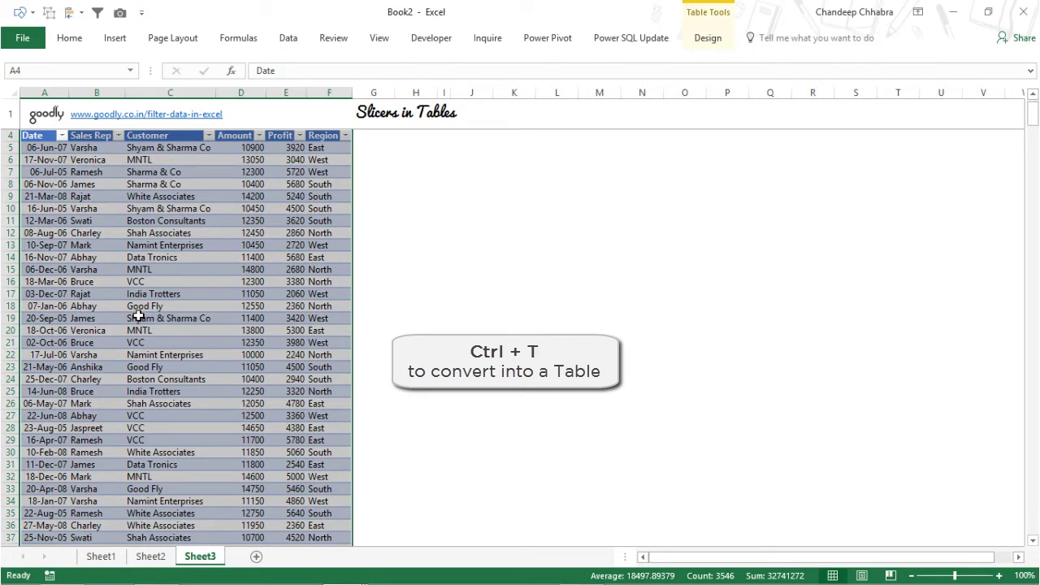
- Insert slicers for the Sales Rep, Customer and Region fields of the table
left_click(706, 38)
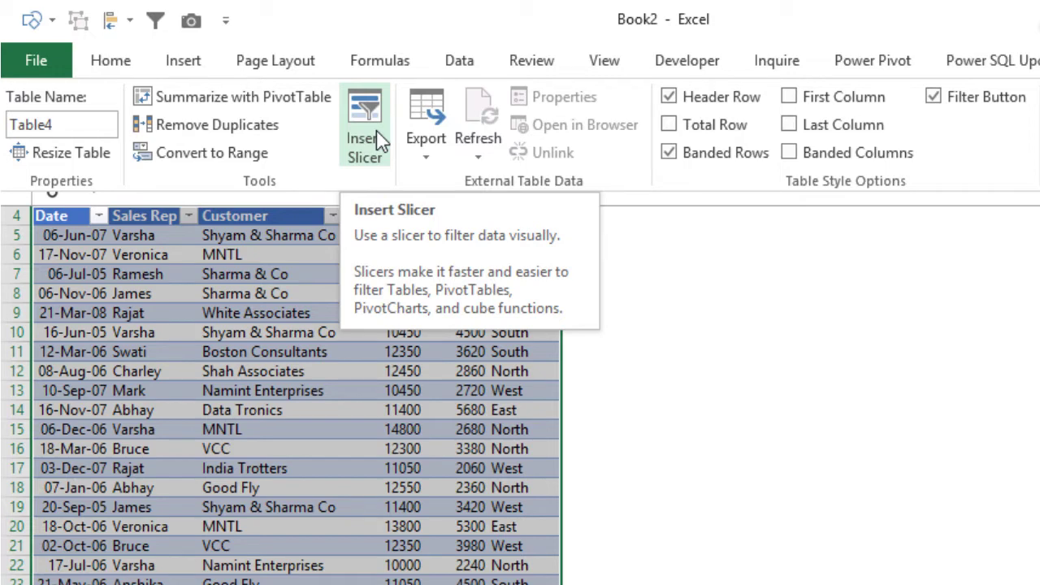
left_click(382, 142)
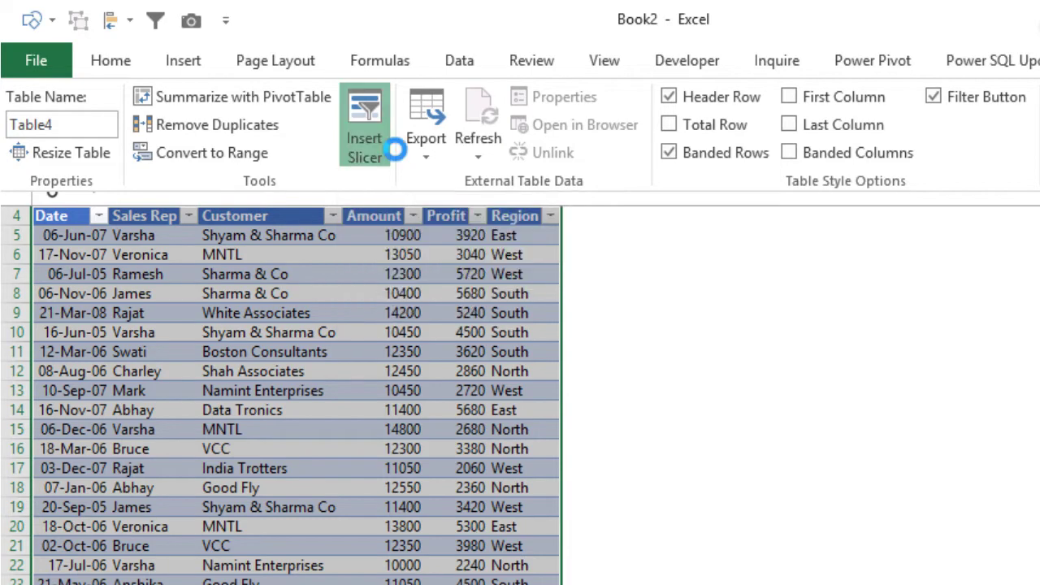
left_click(425, 256)
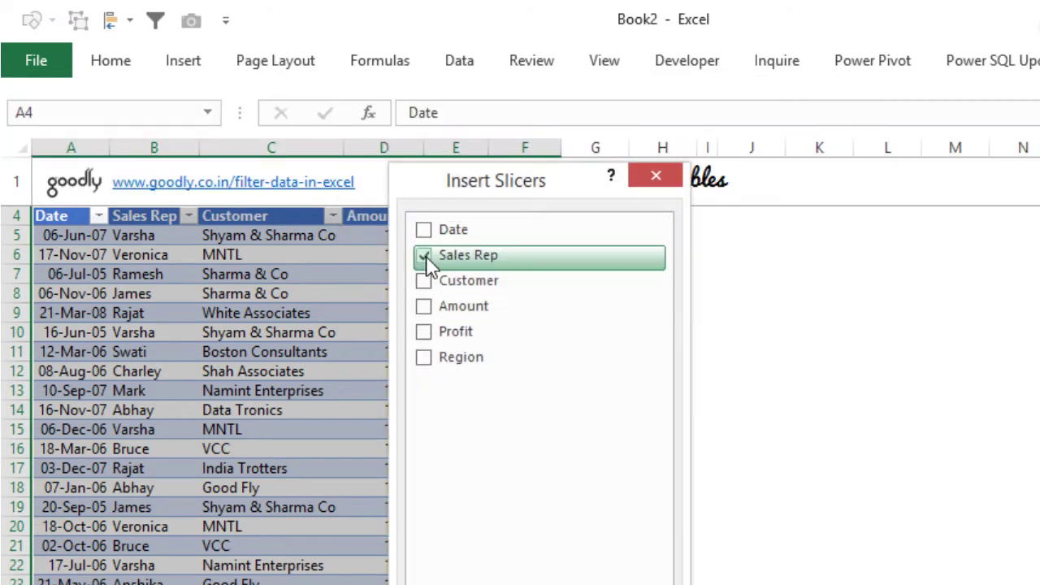
left_click(425, 281)
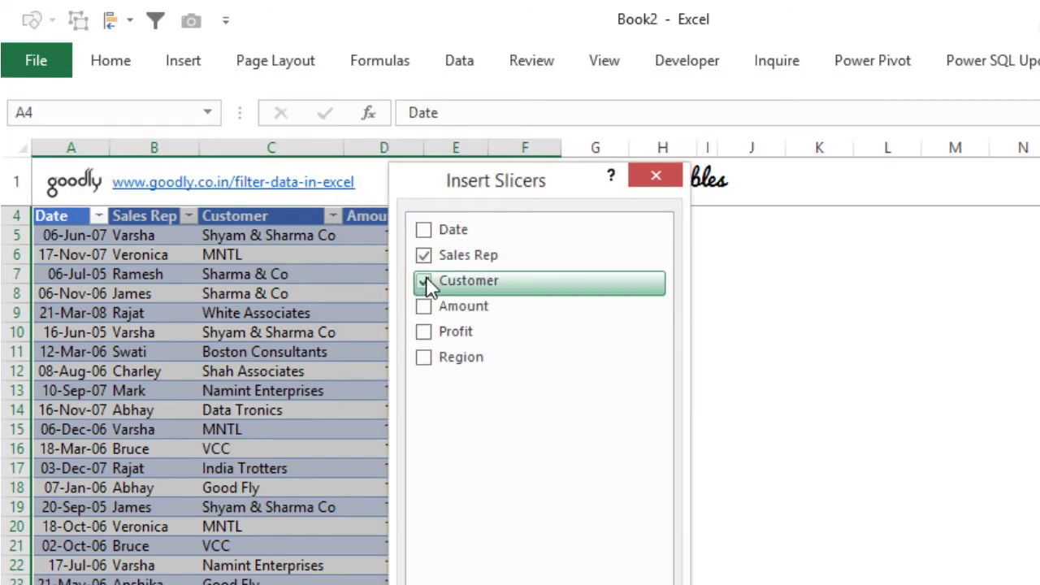
left_click(433, 363)
key("Return")
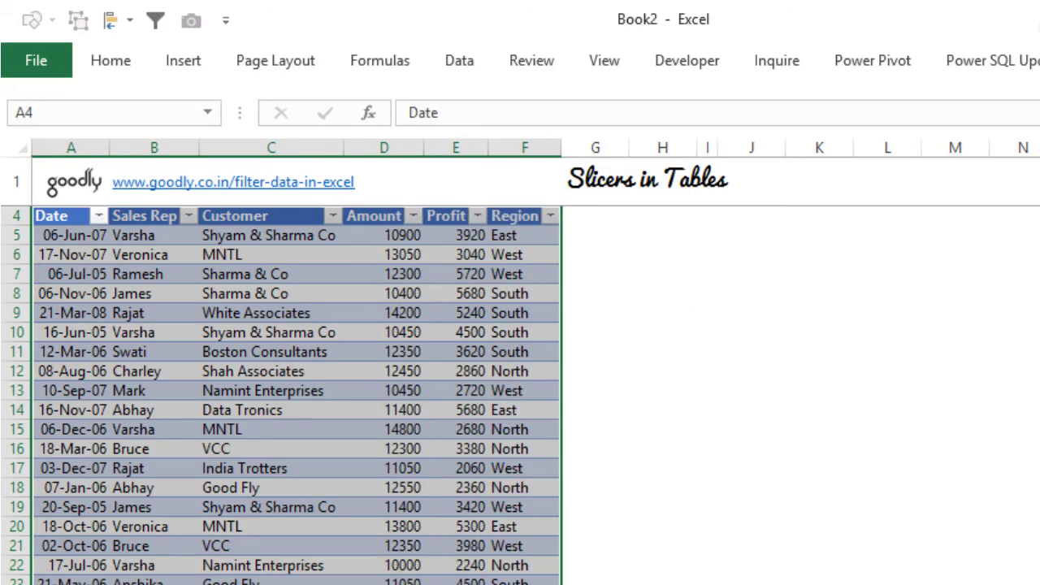
- Arrange the Sales Rep, Customer and Region slicers side by side in the empty area beside the table
left_click_drag(771, 337, 700, 238)
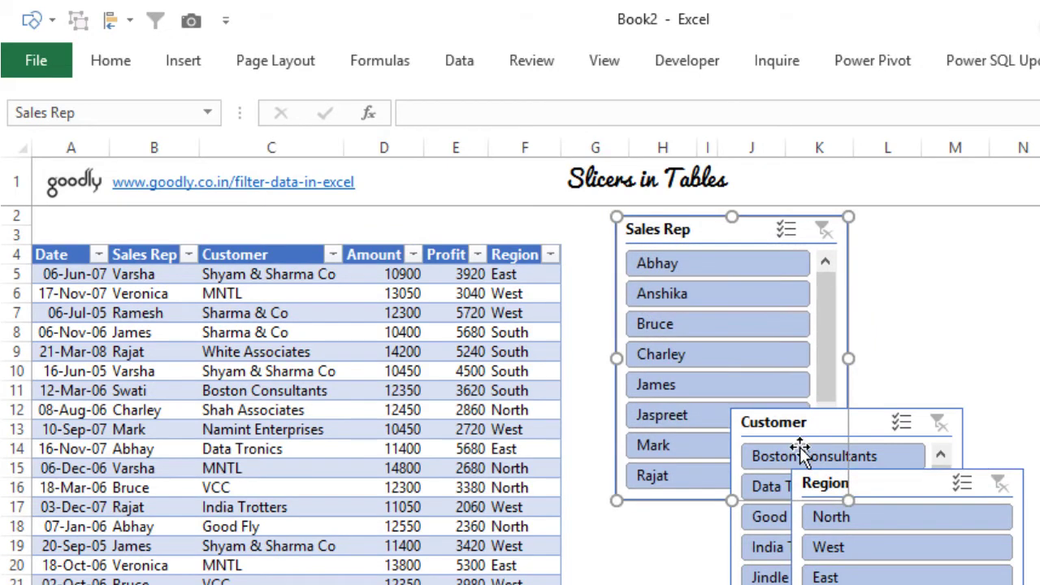
left_click_drag(801, 443, 920, 243)
left_click_drag(846, 476, 1039, 234)
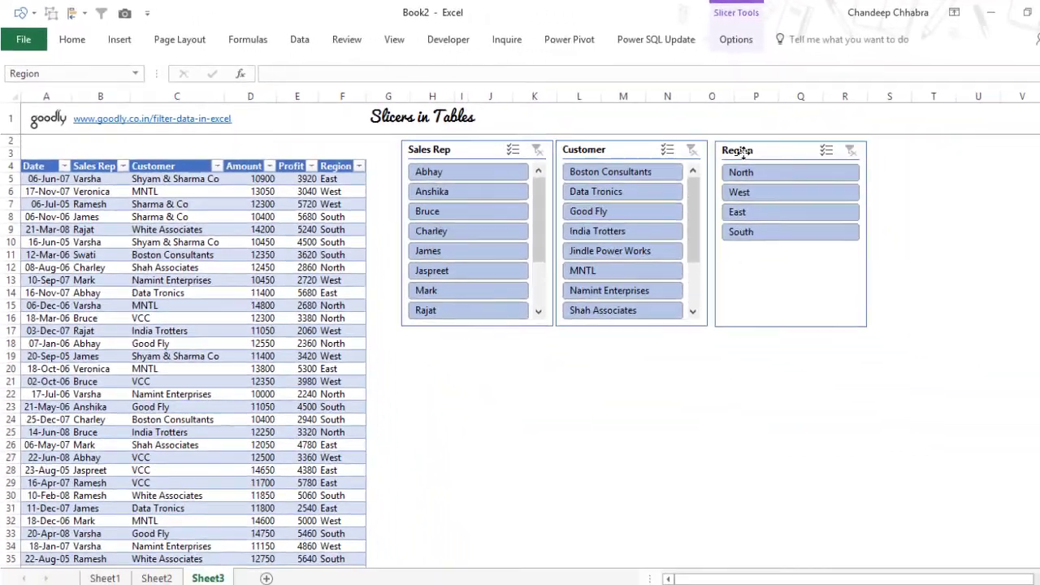
- Align the tops of the three slicers and distribute them horizontally
left_click(742, 152)
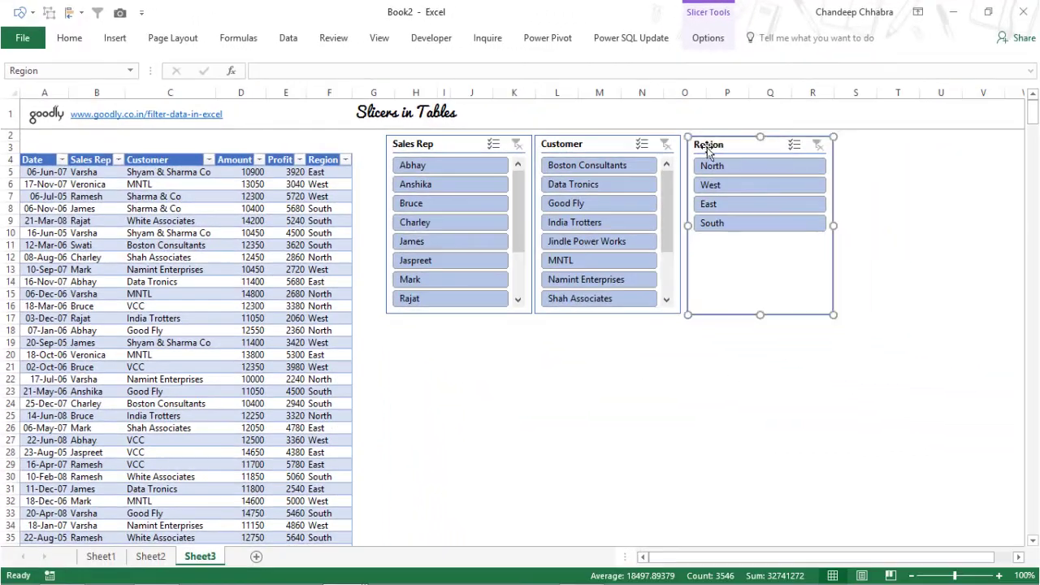
left_click(626, 154, "ctrl")
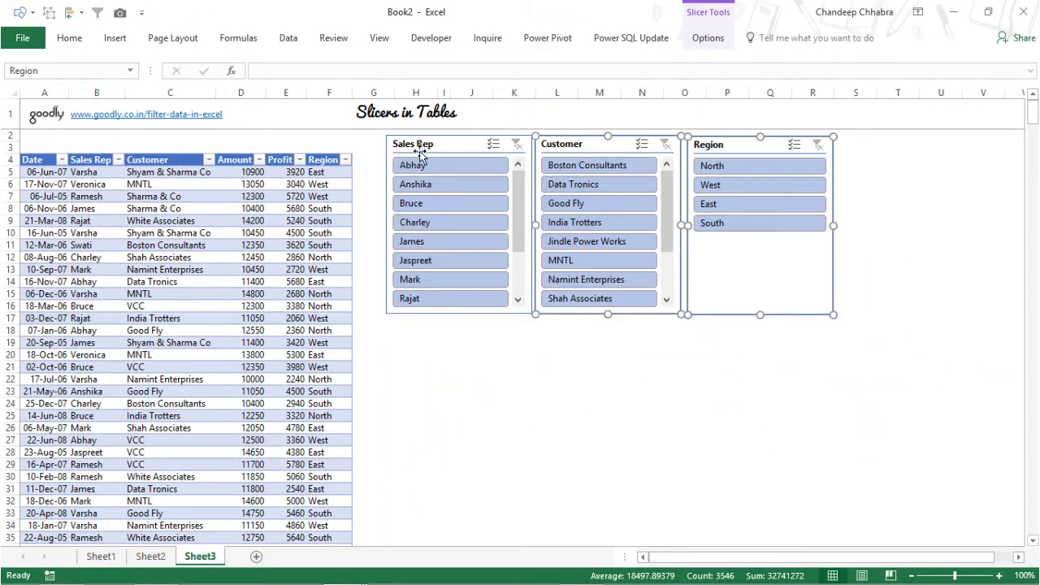
left_click(420, 153, "ctrl")
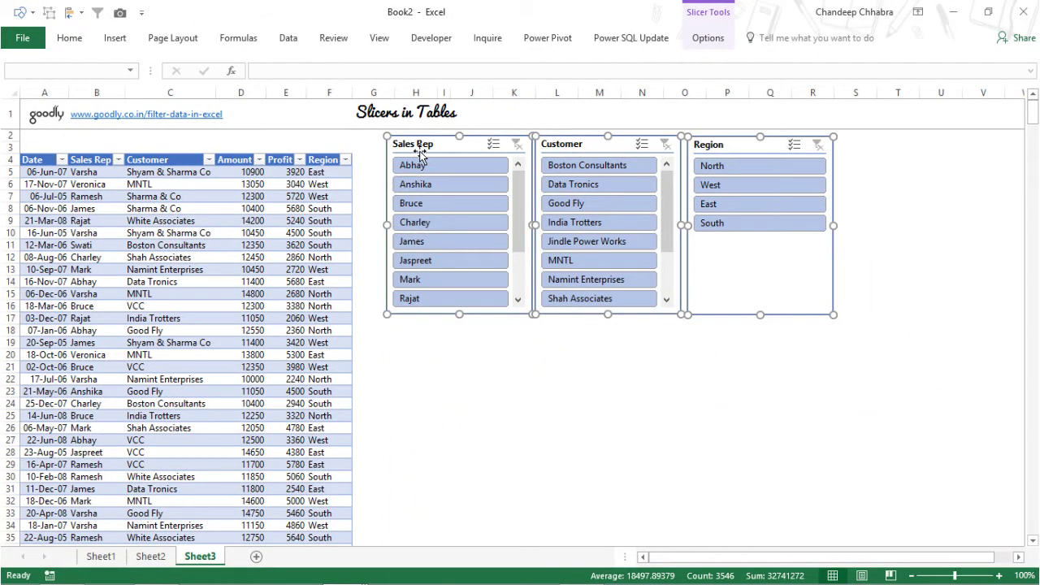
key("alt+3")
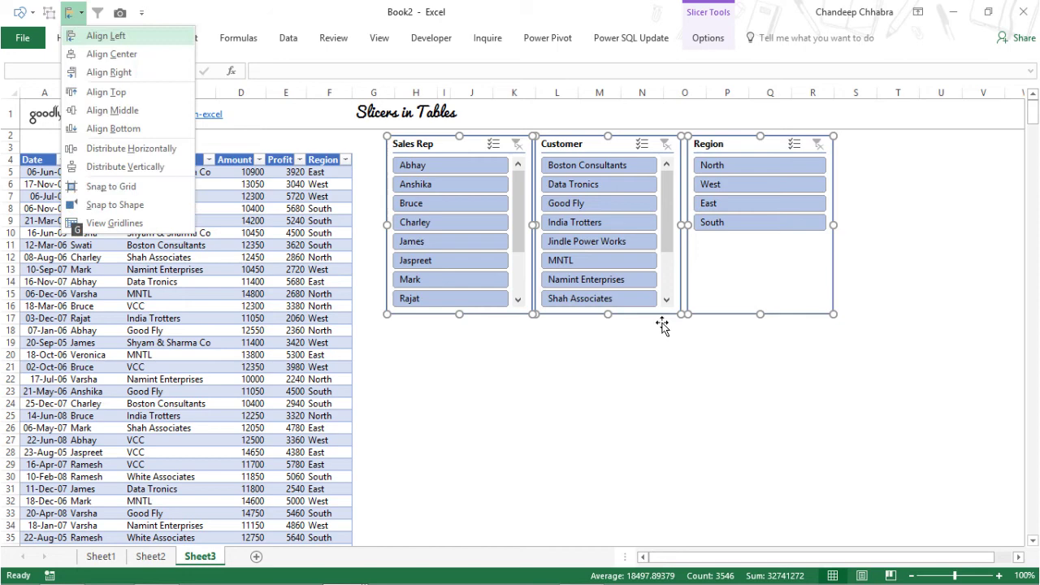
key("h")
left_click(584, 384)
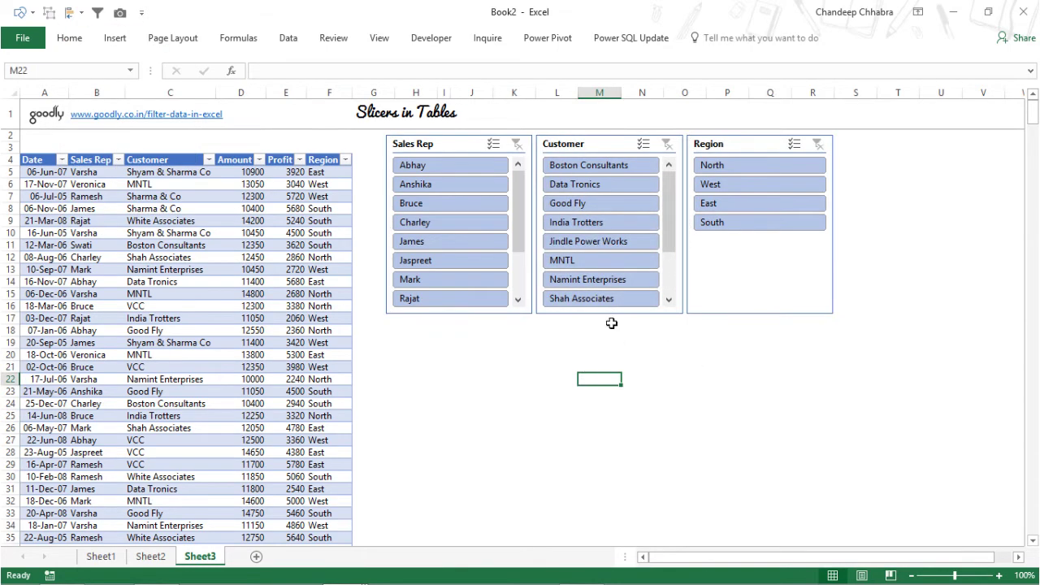
- Filter the table with the slicers to the South region, the customer Good Fly and the second listed sales rep
left_click(754, 228)
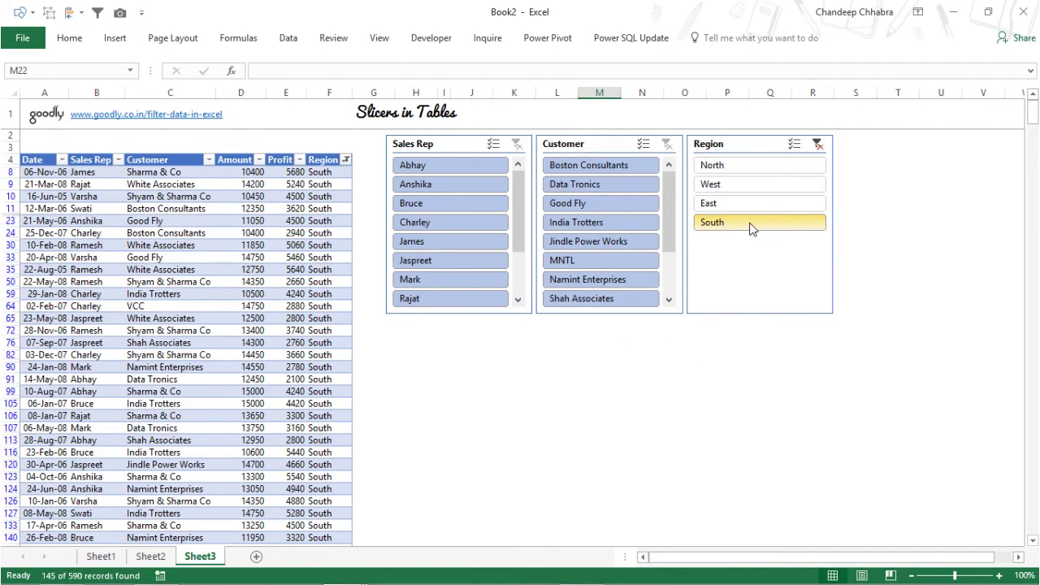
left_click(572, 205)
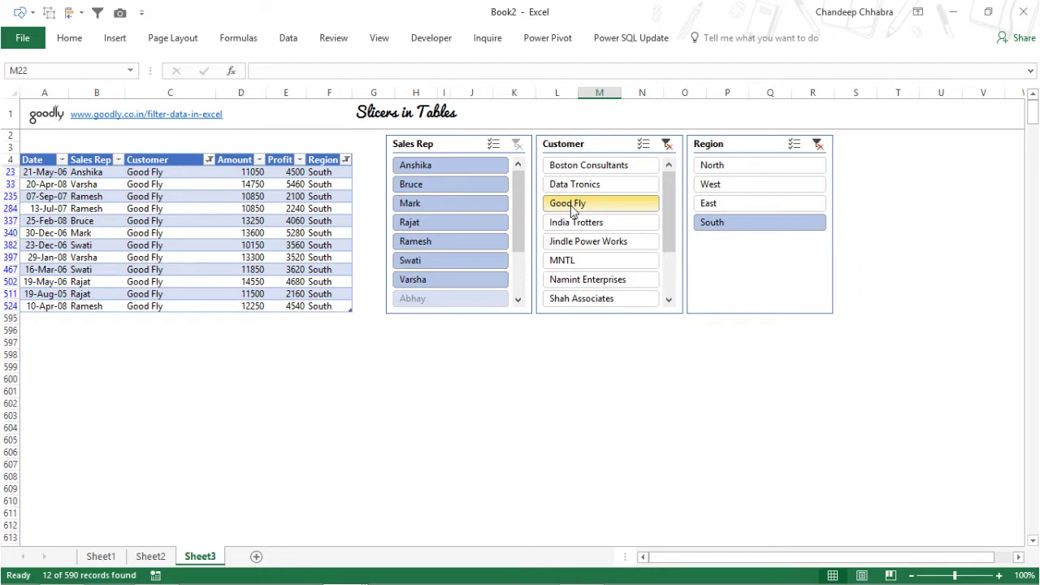
left_click(460, 187)
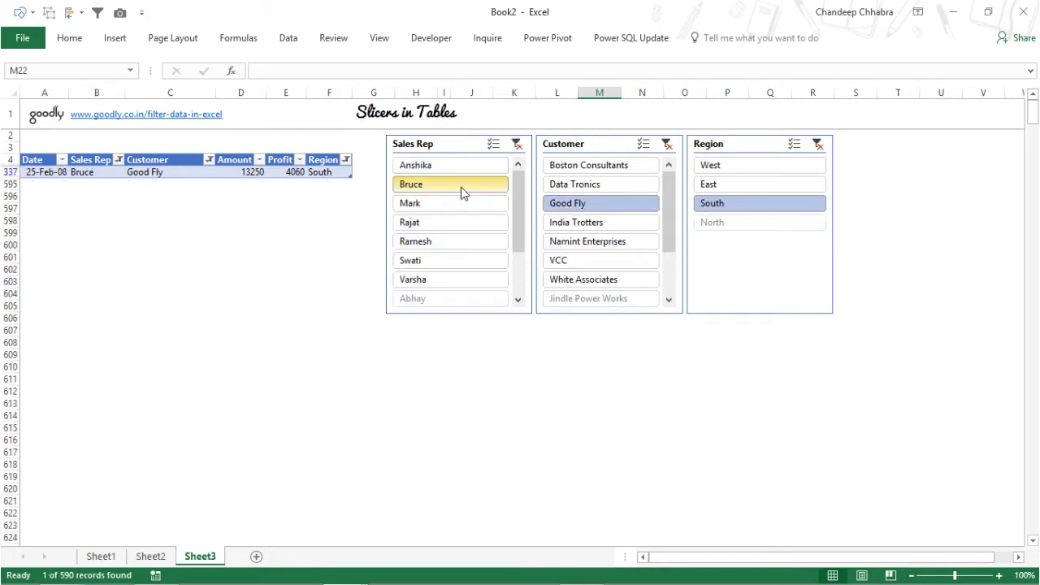
- Clear the filters of the Sales Rep, Customer and Region slicers
left_click(517, 144)
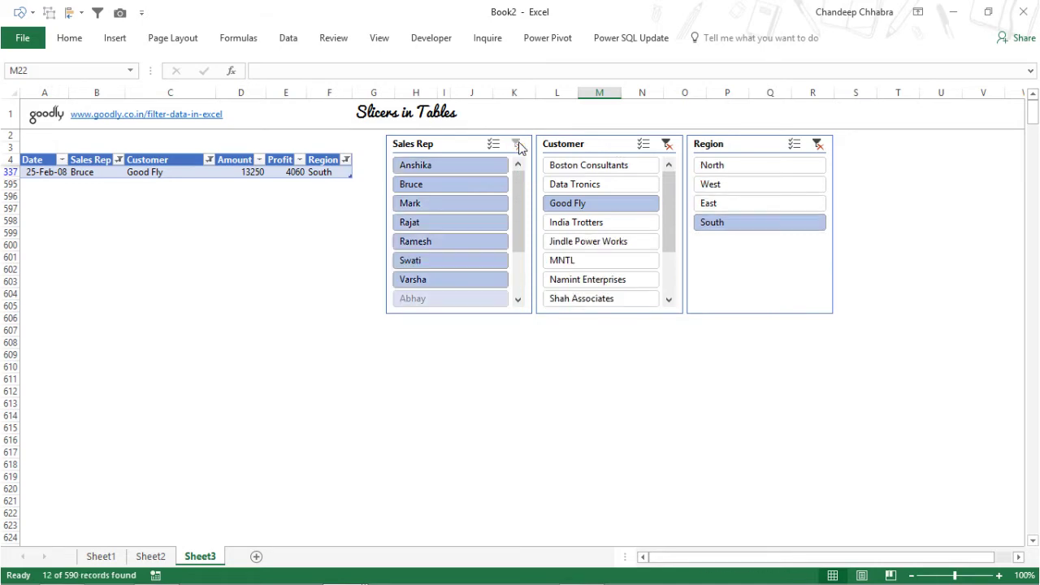
left_click(671, 150)
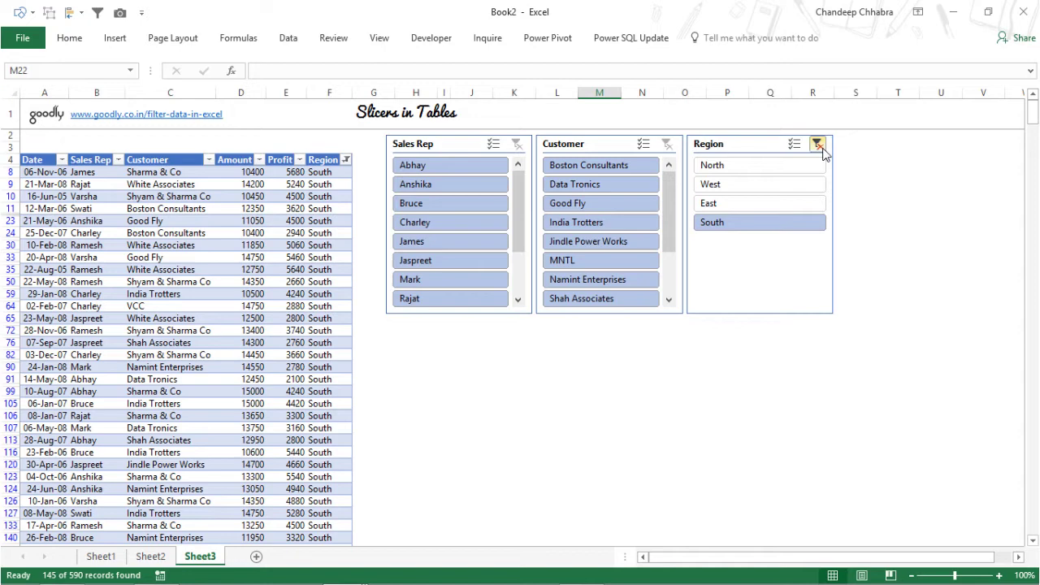
left_click(819, 147)
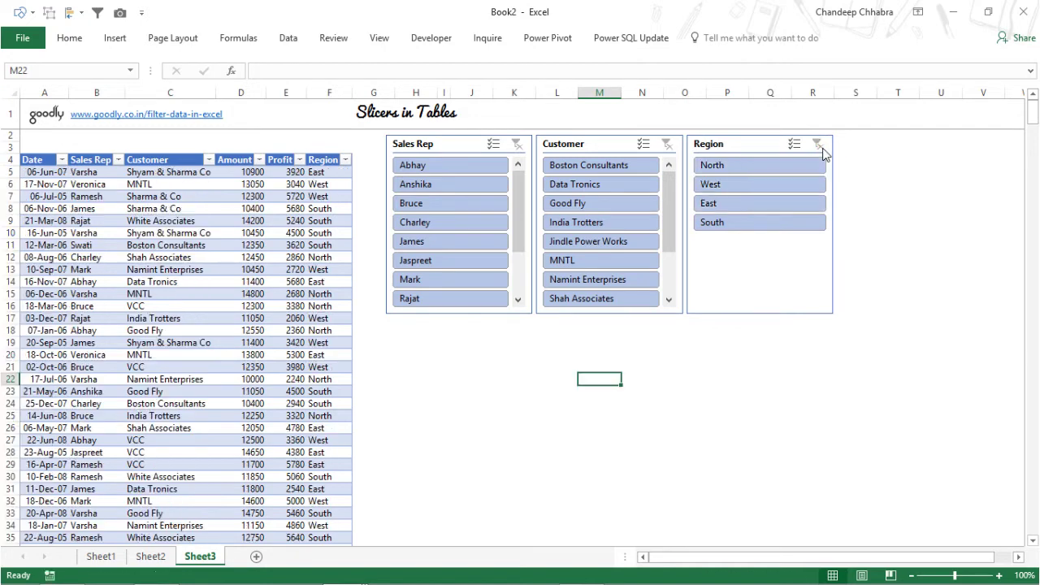
- Filter the table to the West region with the slicer, and reselect all regions through the Region column's own filter
left_click(724, 186)
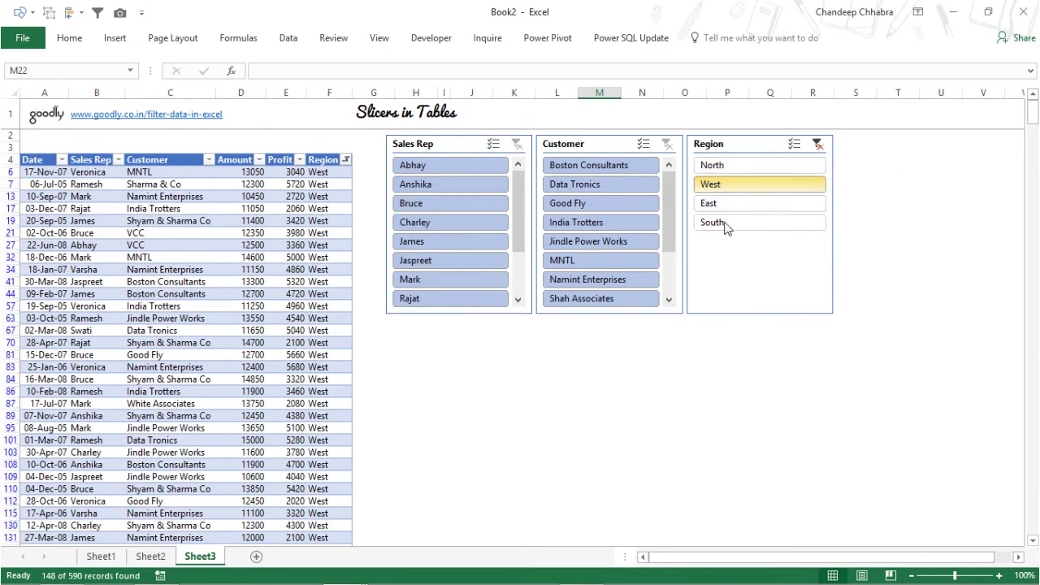
left_click(253, 258)
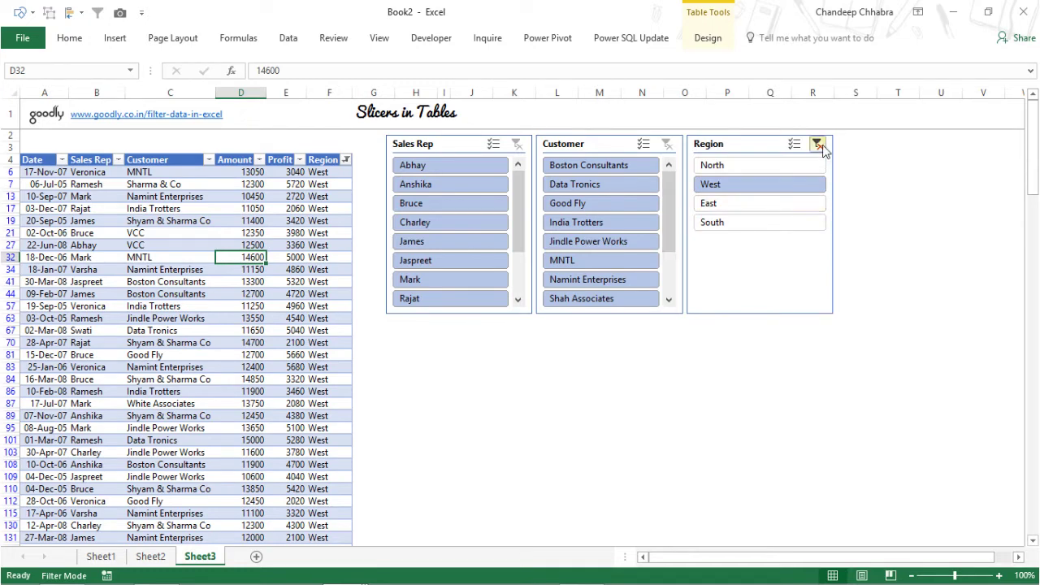
left_click(346, 159)
left_click(386, 307)
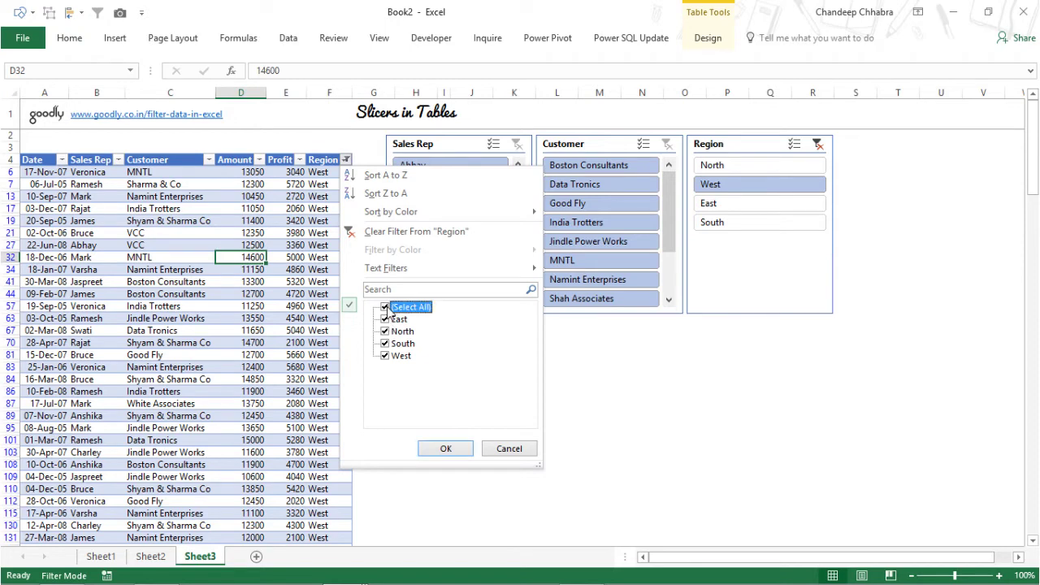
left_click(460, 453)
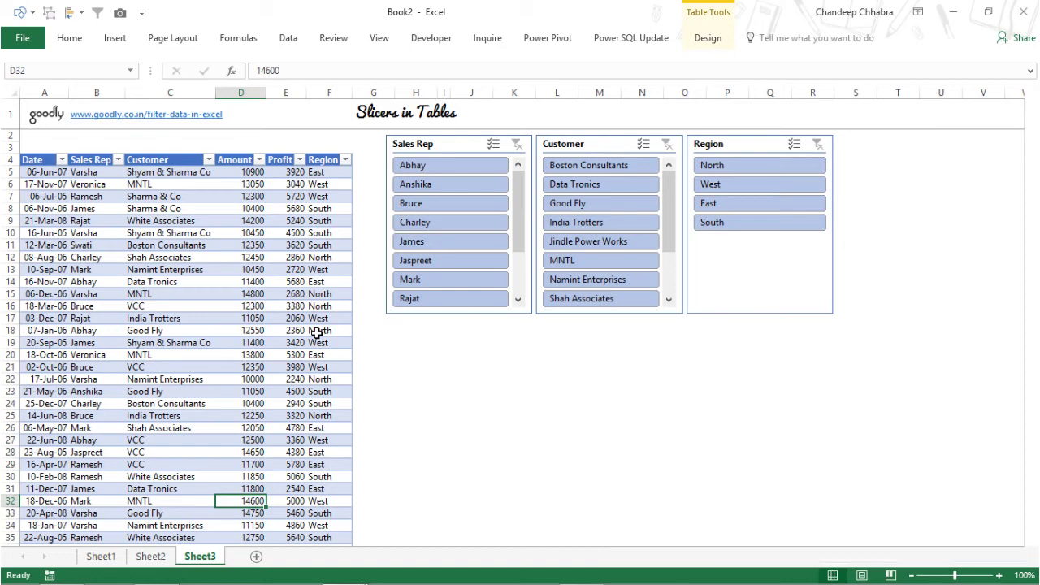
- Compare the Advanced Filter setup on Sheet2 with the slicer-driven table on Sheet3
key("ctrl+Page_Up")
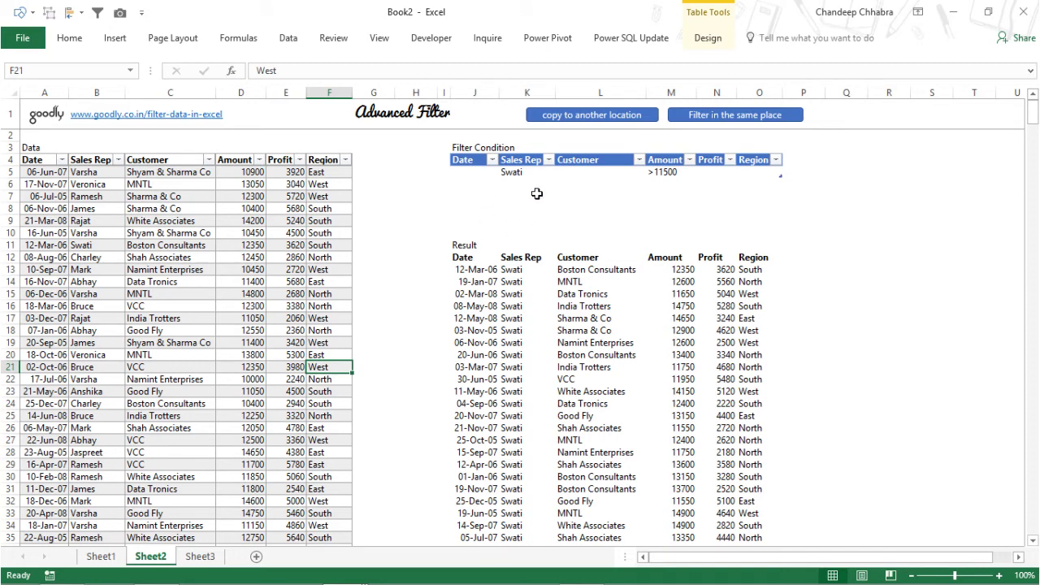
key("ctrl+Page_Down")
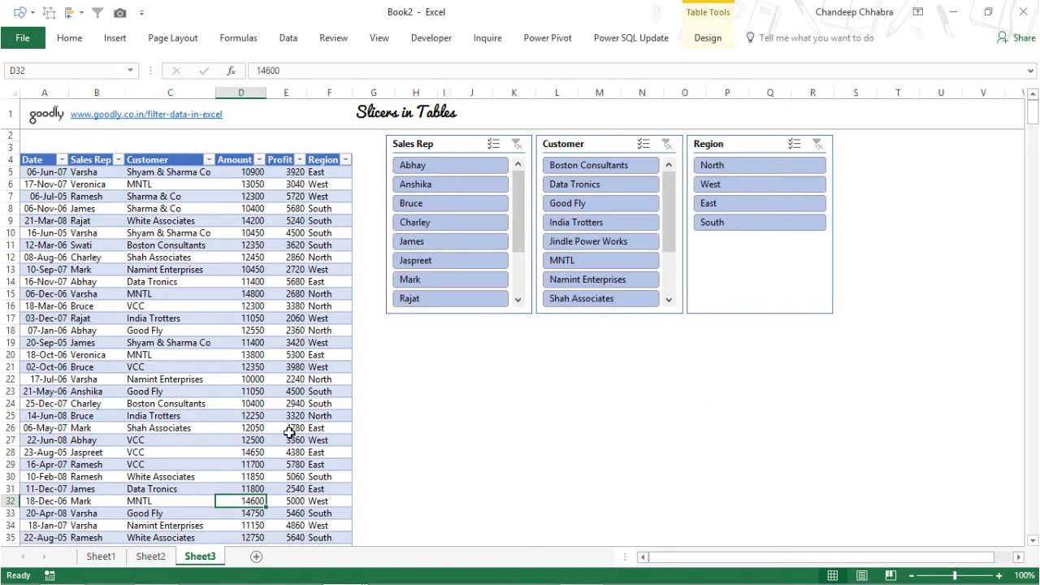
key("ctrl+Page_Up")
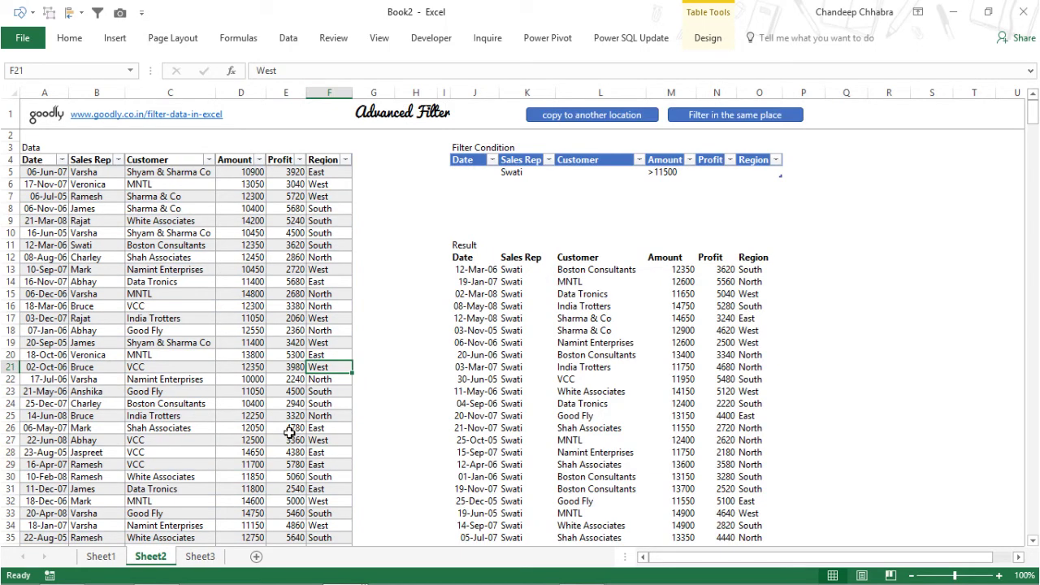
key("ctrl+Page_Down")
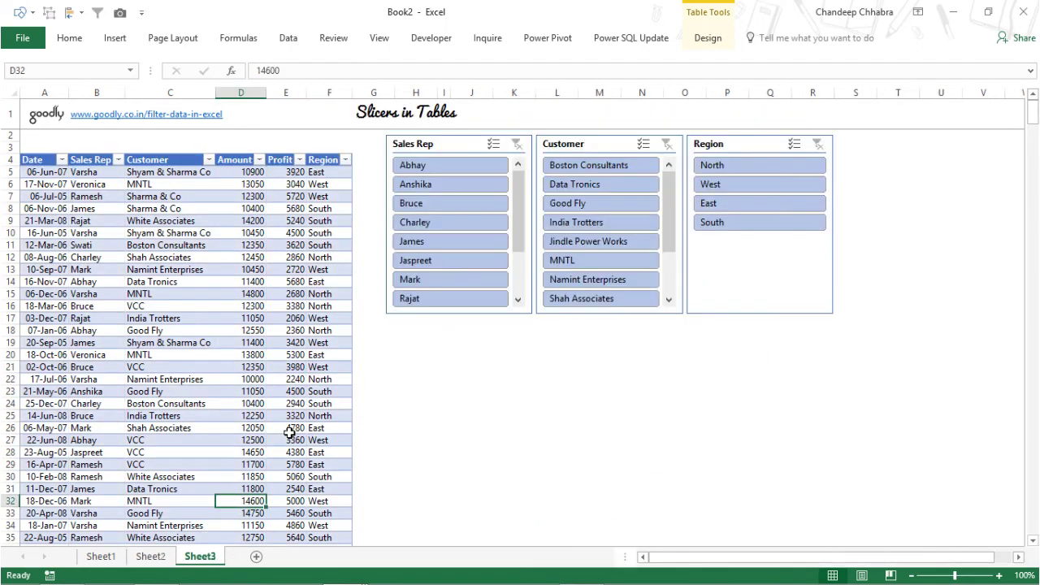